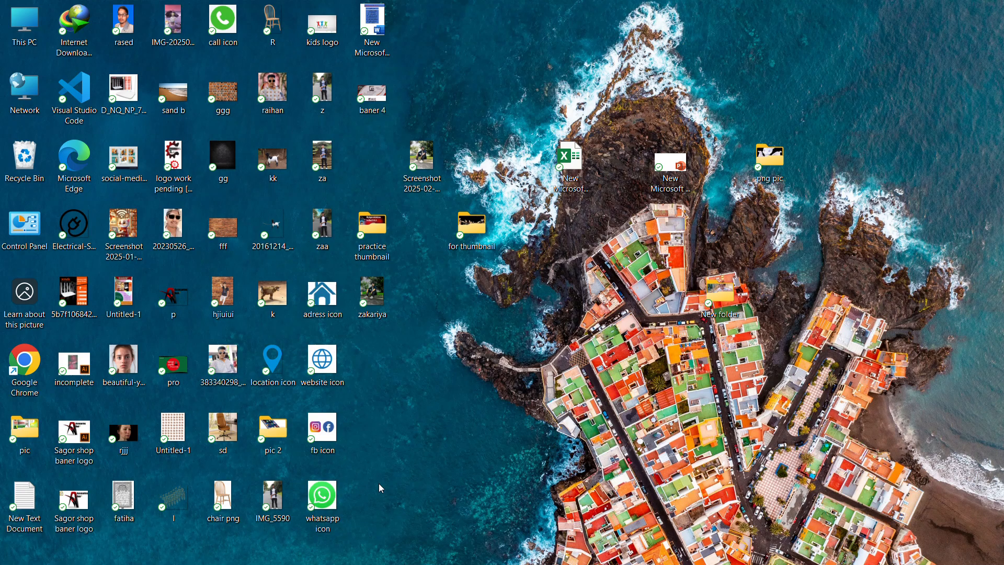
- Launch Registry Editor by running regedit from the Run dialog
{"action": "mouse_move", "coordinate": [398, 562]}
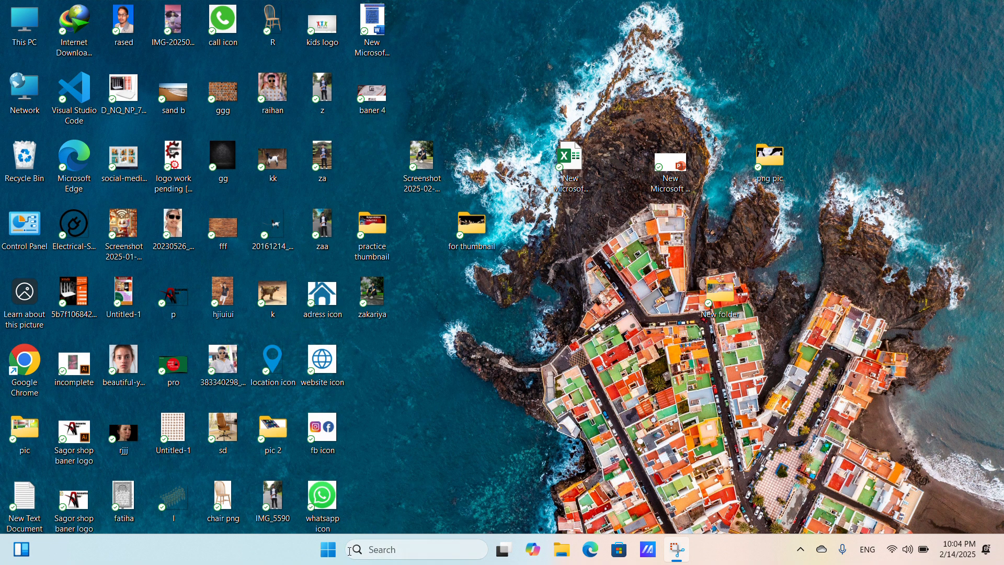
{"action": "right_click", "coordinate": [329, 551]}
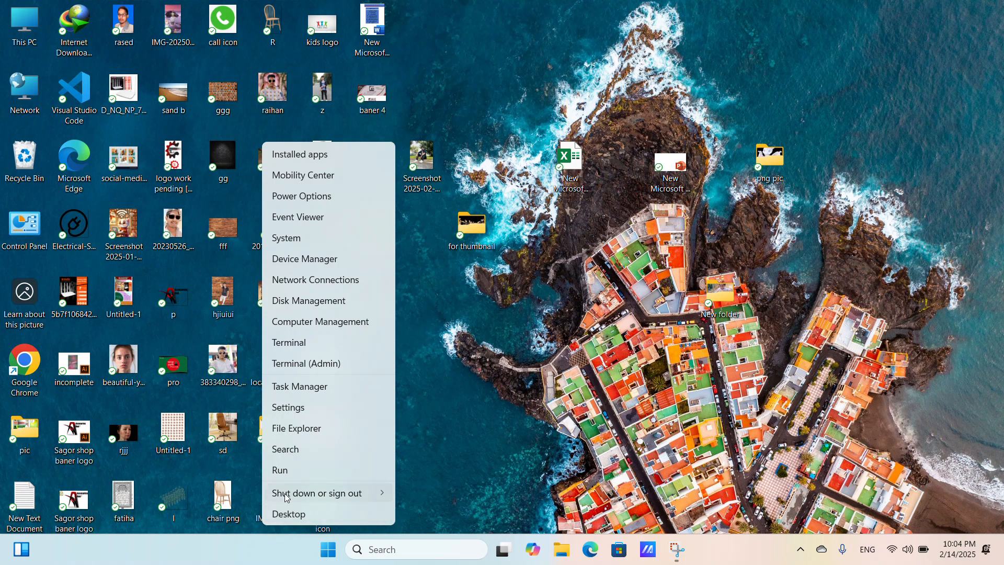
{"action": "left_click", "coordinate": [282, 470]}
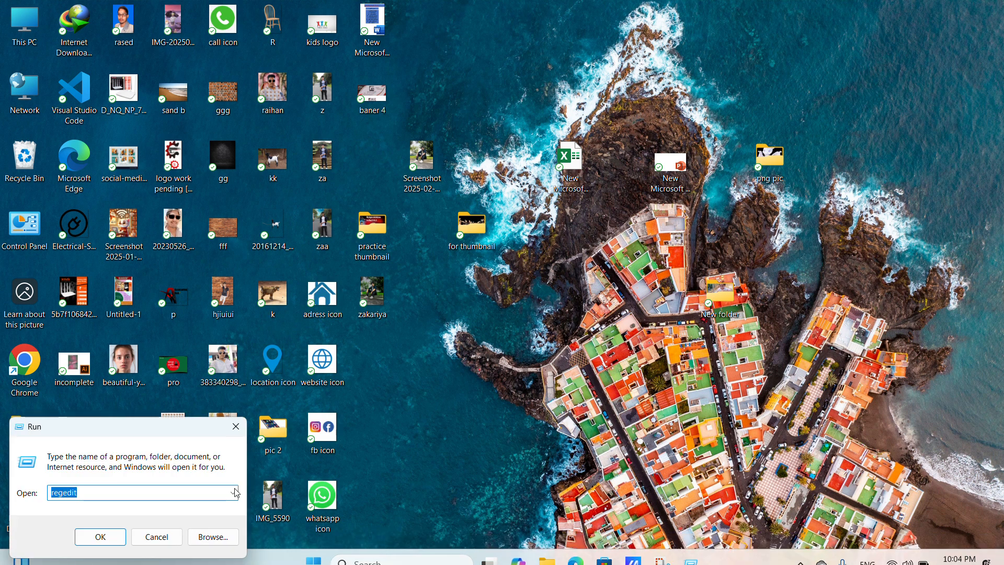
{"action": "left_click", "coordinate": [100, 494]}
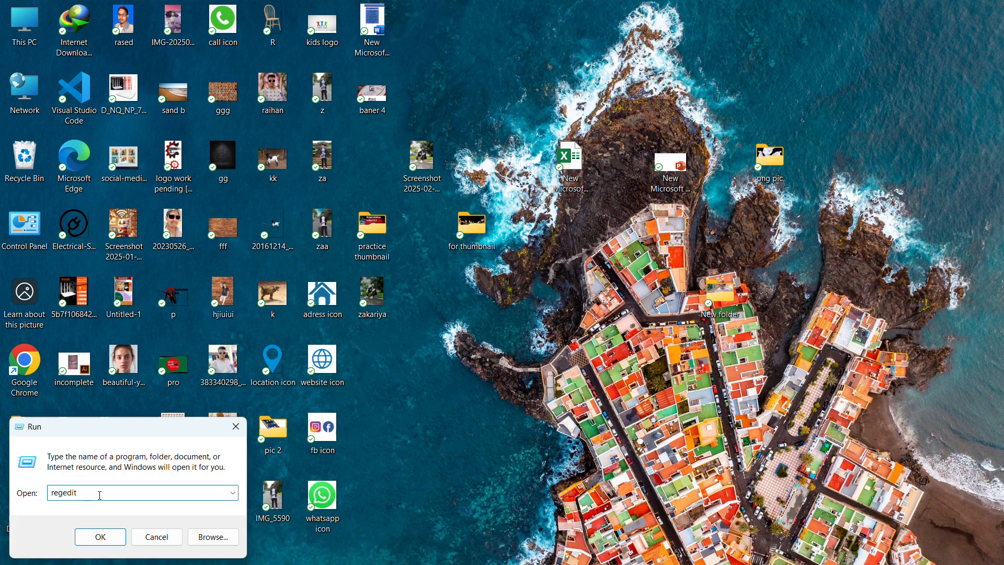
{"action": "left_click", "coordinate": [101, 537]}
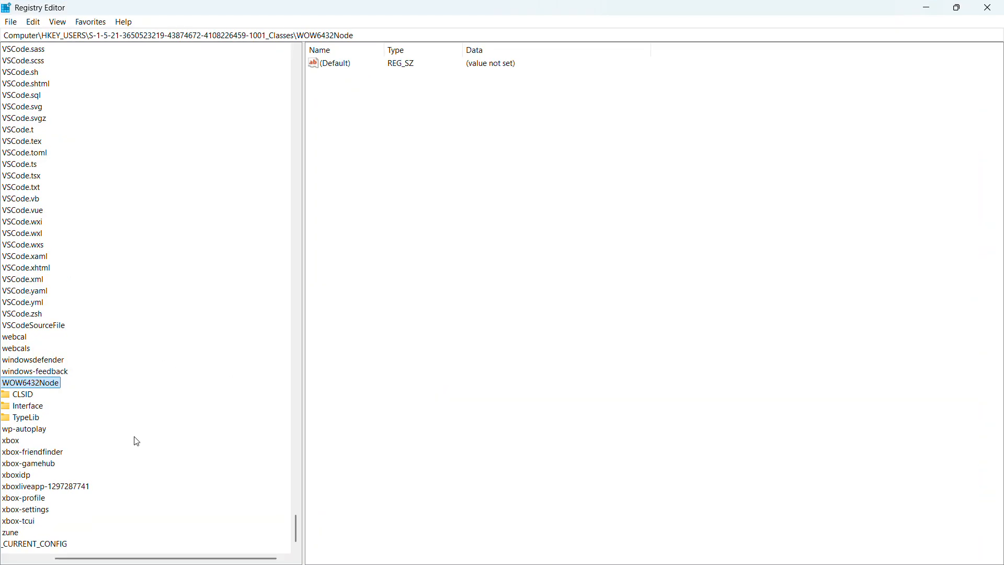
- Expand the WOW6432Node key in the user's _Classes branch of HKEY_USERS, and expand its CLSID subkey
{"action": "left_click_drag", "start_coordinate": [216, 561], "coordinate": [135, 558]}
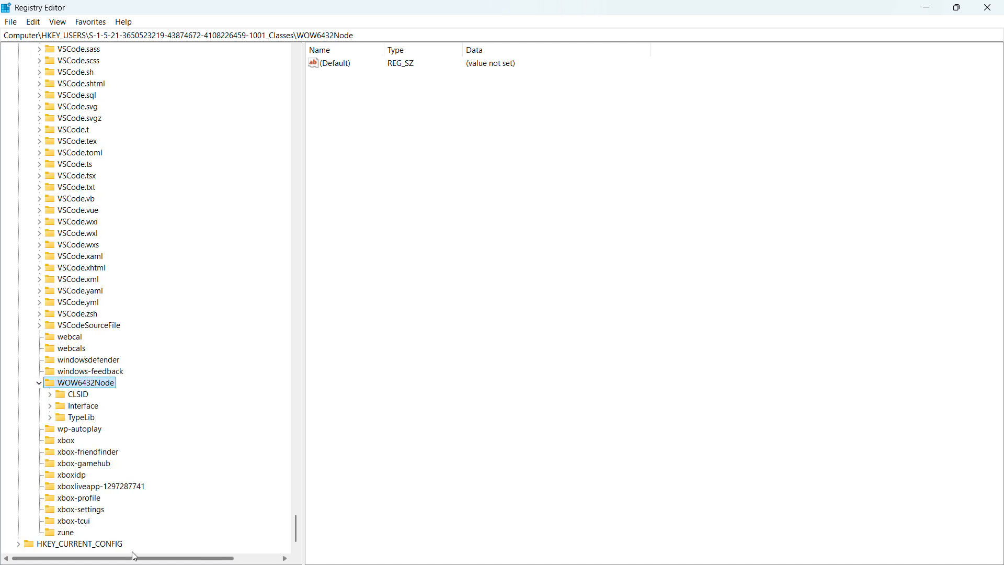
{"action": "left_click", "coordinate": [72, 396]}
{"action": "double_click", "coordinate": [80, 385]}
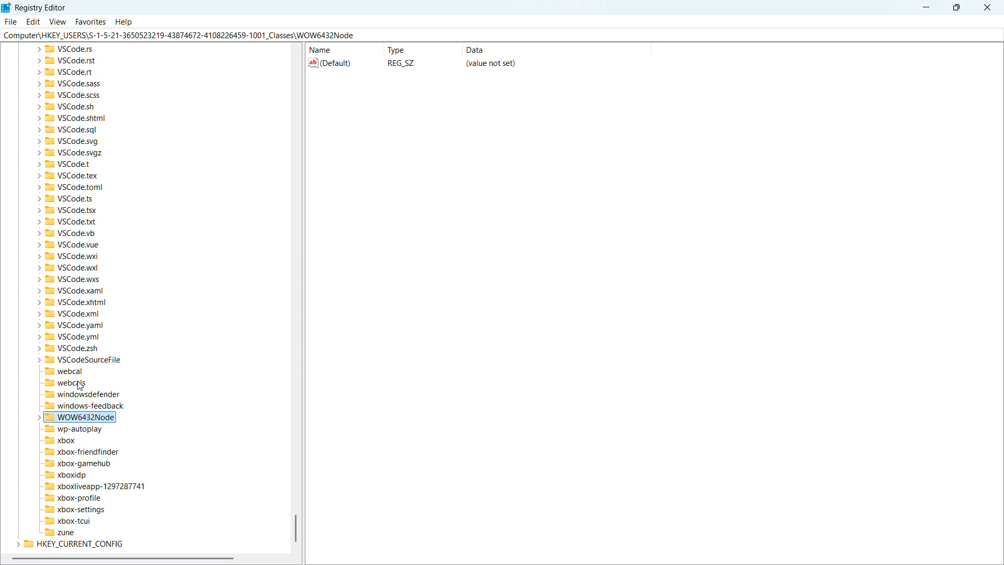
{"action": "double_click", "coordinate": [81, 419]}
{"action": "left_click", "coordinate": [84, 431]}
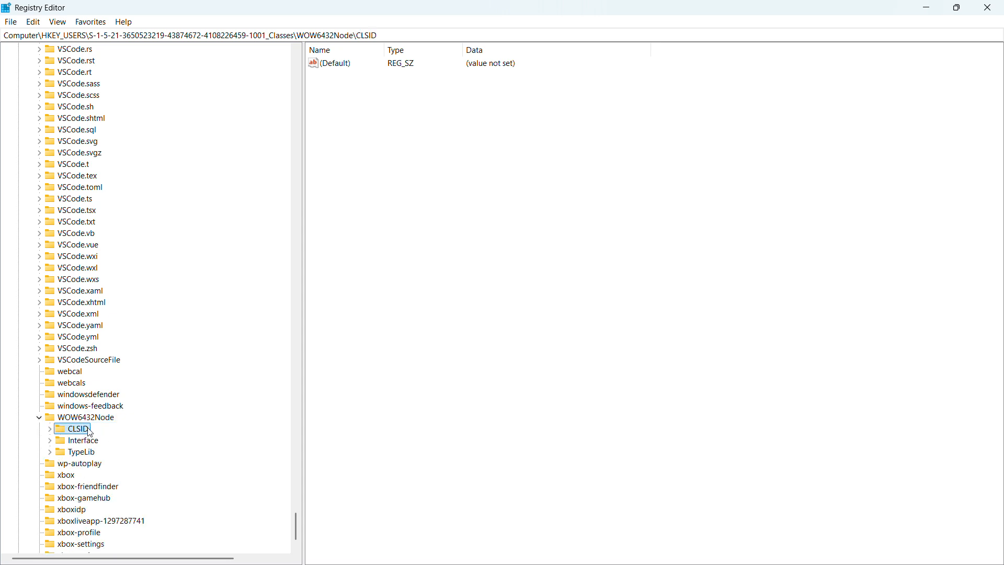
{"action": "scroll", "coordinate": [156, 437], "scroll_direction": "down", "scroll_amount": 1}
{"action": "double_click", "coordinate": [70, 386]}
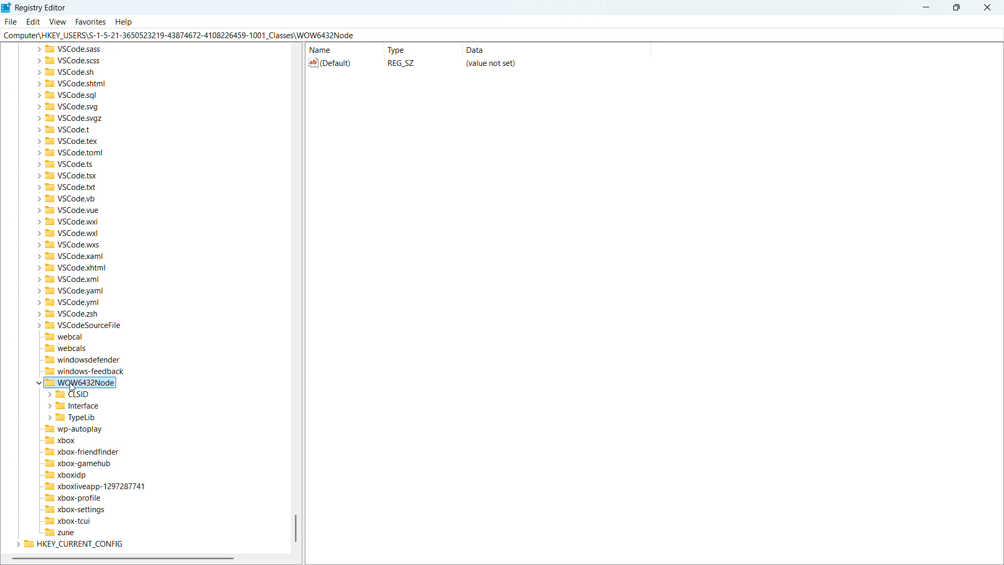
{"action": "left_click", "coordinate": [39, 419]}
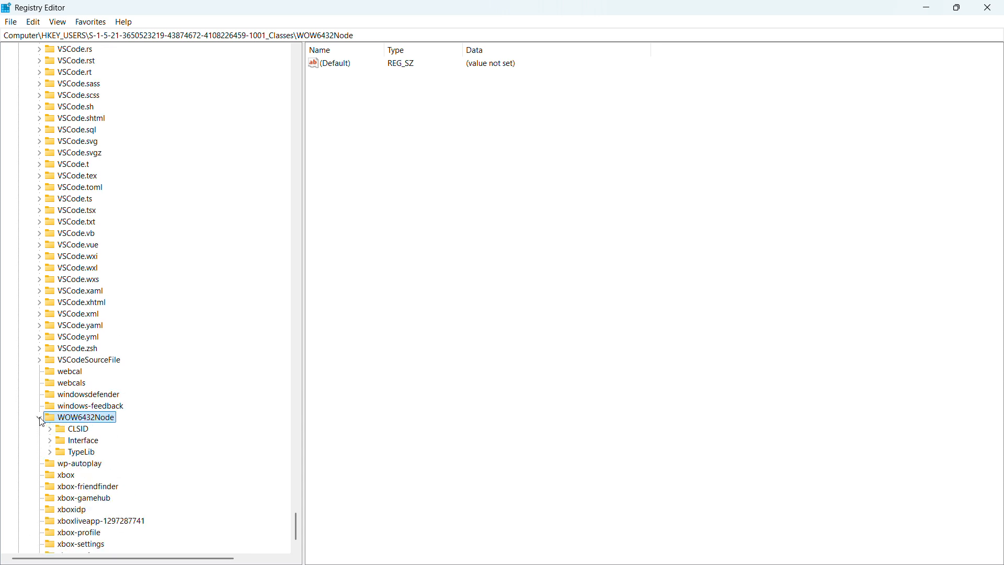
{"action": "left_click", "coordinate": [39, 419]}
{"action": "left_click", "coordinate": [40, 420]}
{"action": "left_click", "coordinate": [54, 429]}
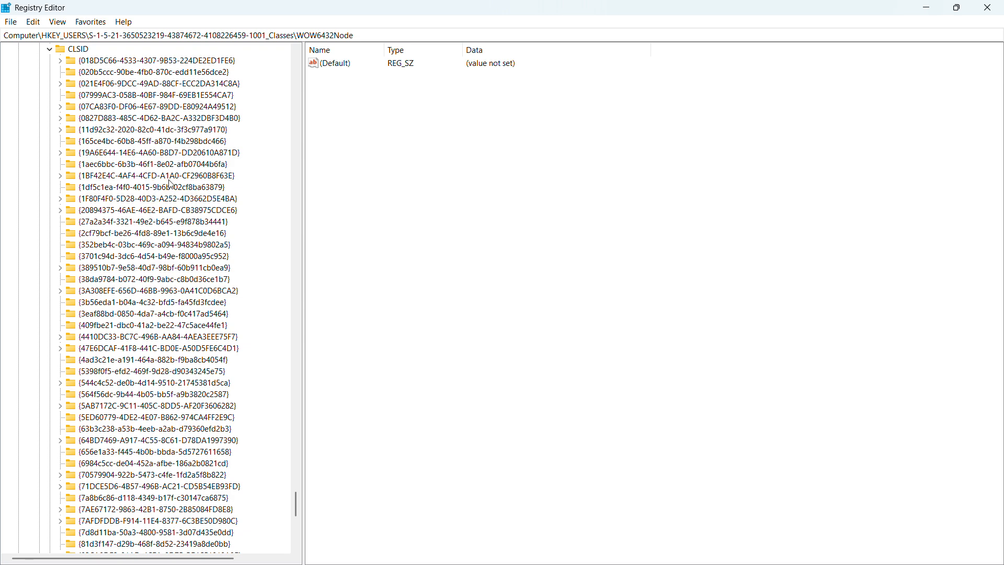
- Delete the {07999AC3-058B-40BF-984F-69EB1E554CA7} key under CLSID, which holds the MData, Model and Therad values
{"action": "scroll", "coordinate": [218, 160], "scroll_direction": "up", "scroll_amount": 4}
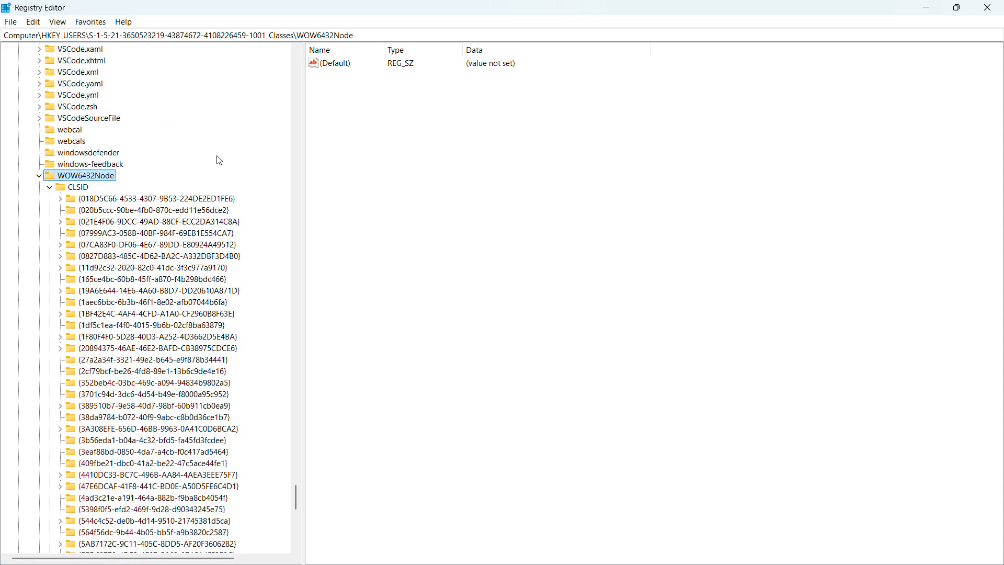
{"action": "scroll", "coordinate": [153, 234], "scroll_direction": "down", "scroll_amount": 12}
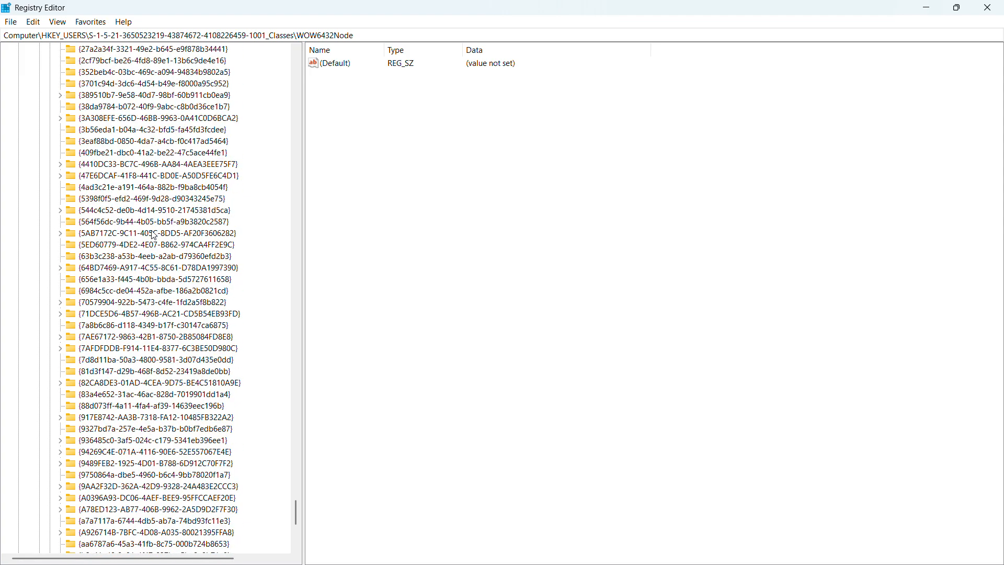
{"action": "scroll", "coordinate": [156, 245], "scroll_direction": "up", "scroll_amount": 12}
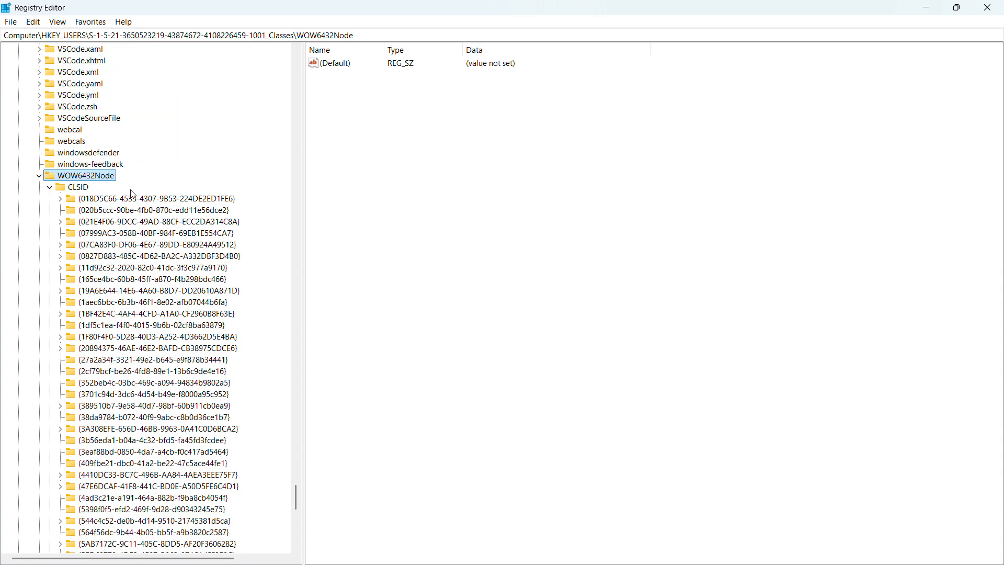
{"action": "left_click", "coordinate": [104, 245]}
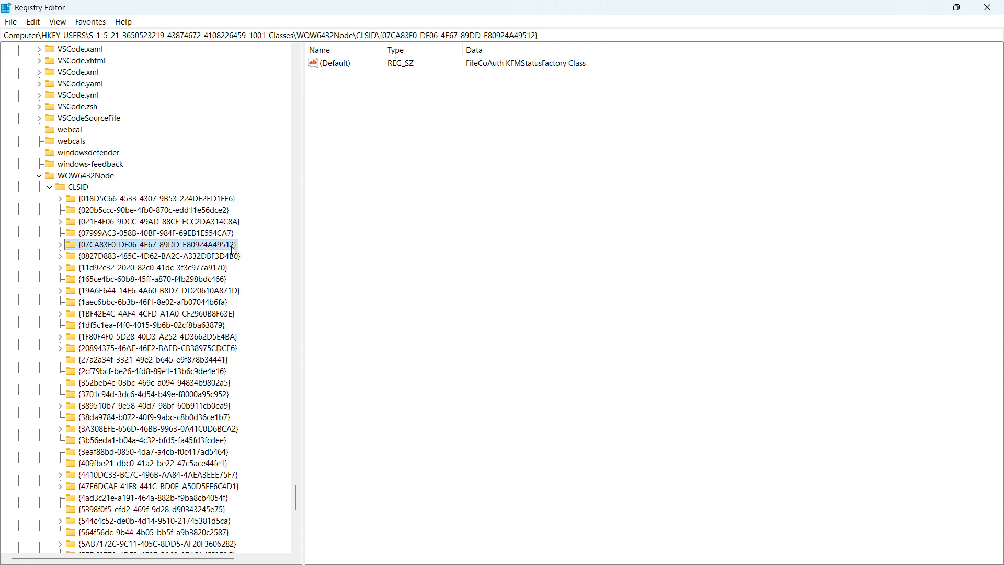
{"action": "left_click", "coordinate": [207, 234]}
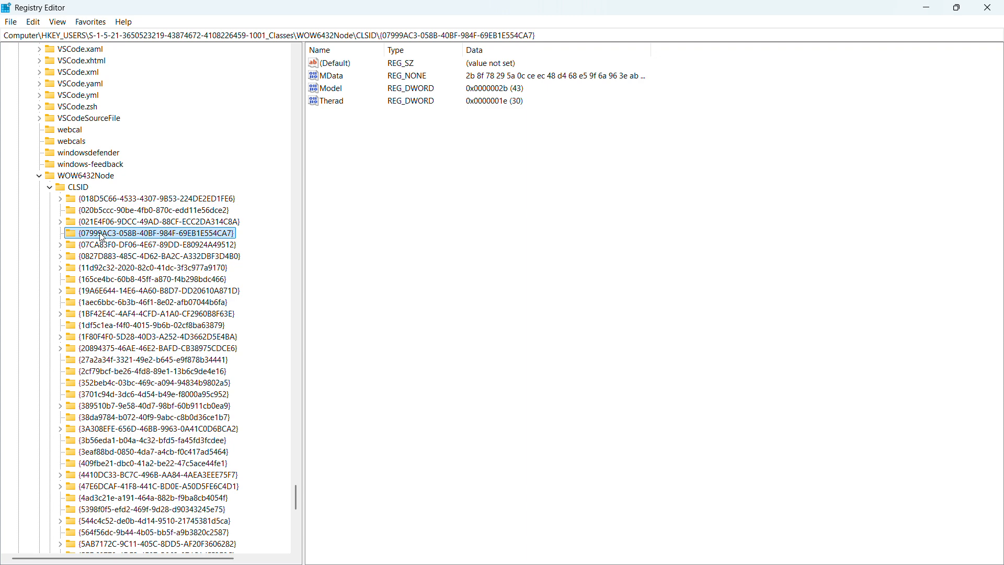
{"action": "right_click", "coordinate": [220, 240]}
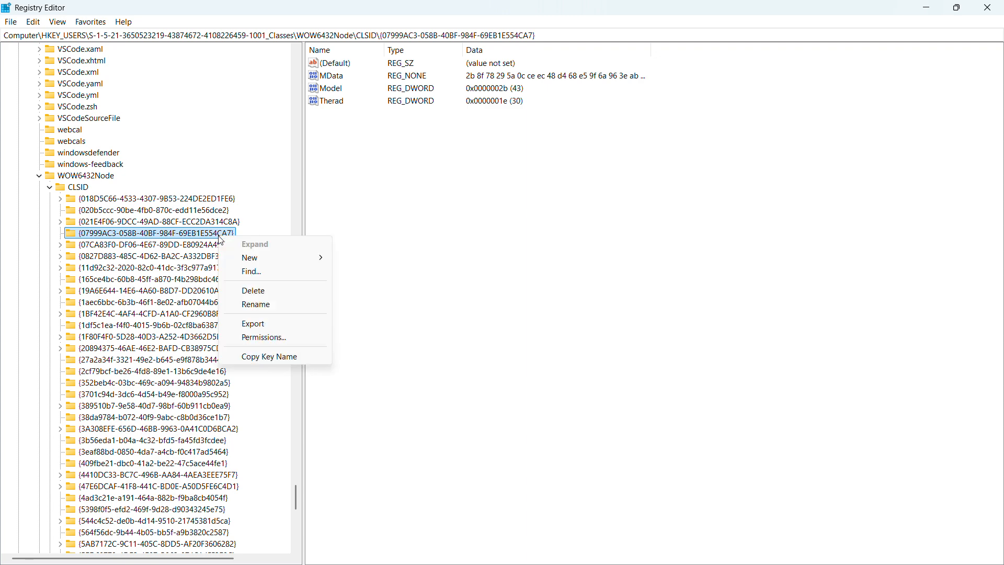
{"action": "left_click", "coordinate": [256, 292]}
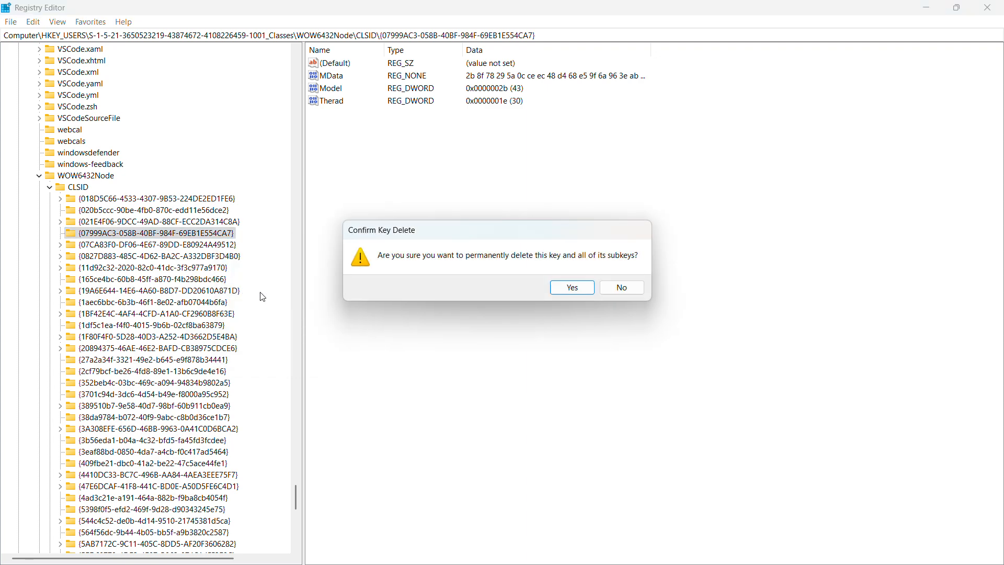
{"action": "left_click", "coordinate": [574, 289]}
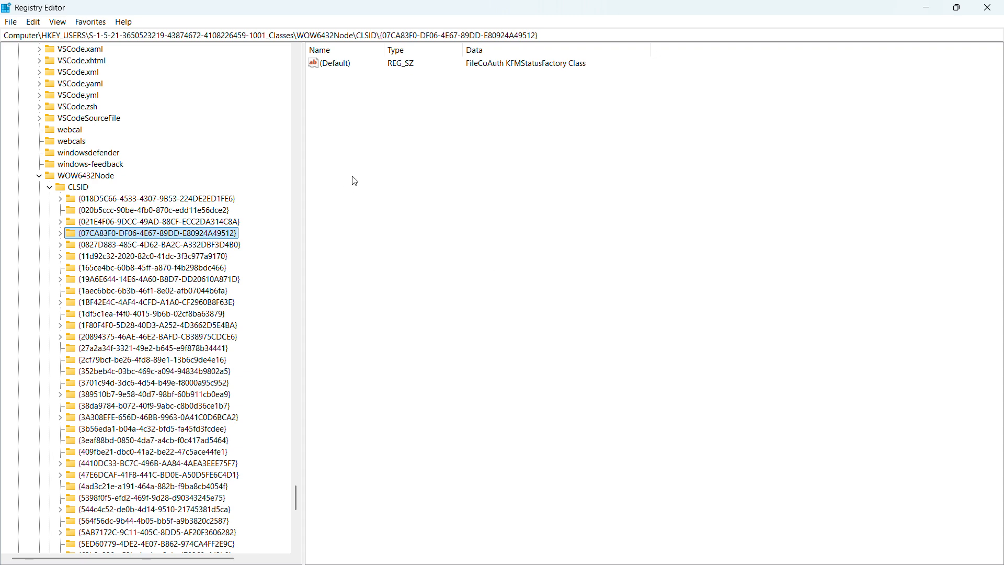
- Minimize Registry Editor, search Windows for "id" and launch the idman642build26.exe installer
{"action": "left_click", "coordinate": [927, 8]}
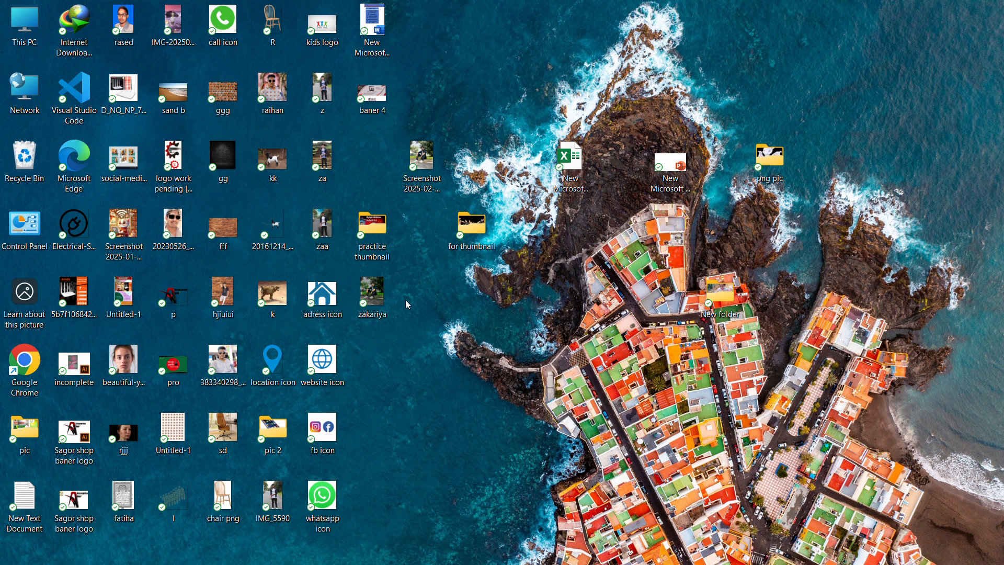
{"action": "mouse_move", "coordinate": [421, 564]}
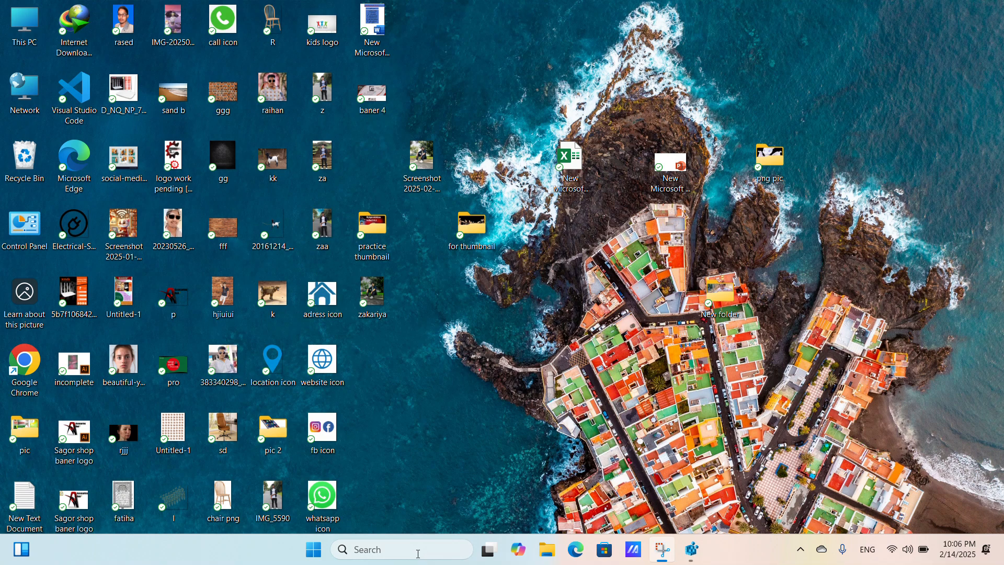
{"action": "left_click", "coordinate": [419, 556]}
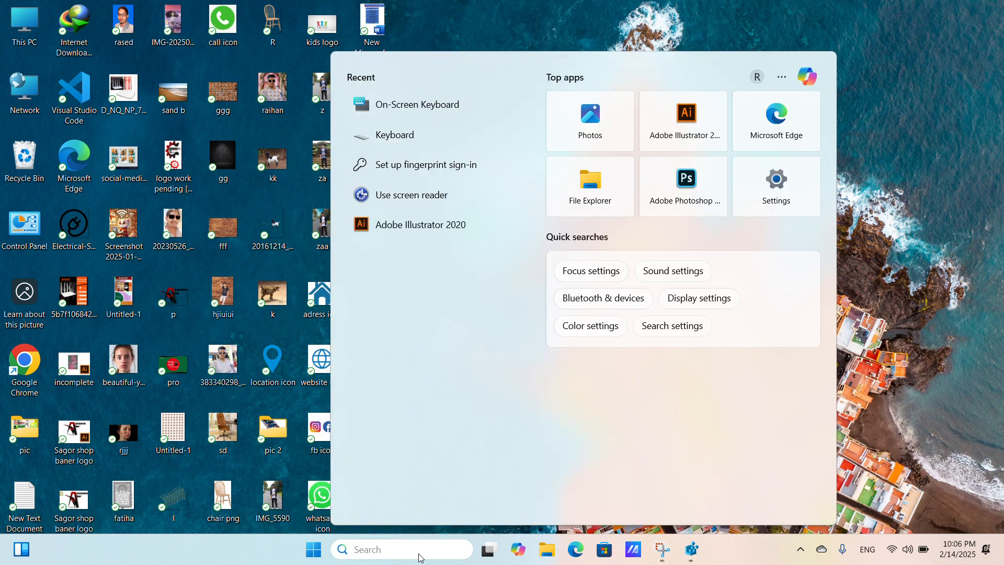
{"action": "type", "text": "id"}
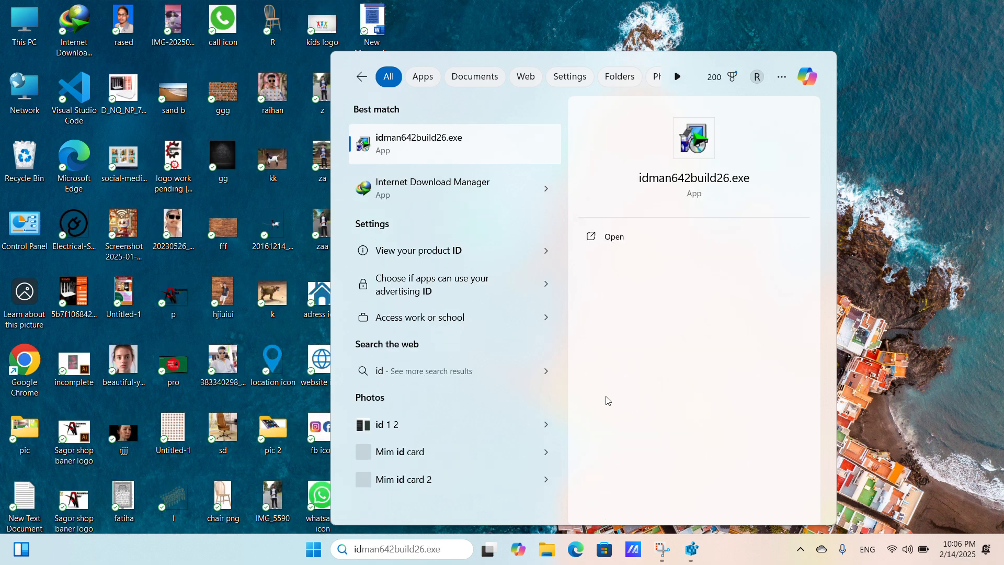
{"action": "left_click", "coordinate": [620, 238]}
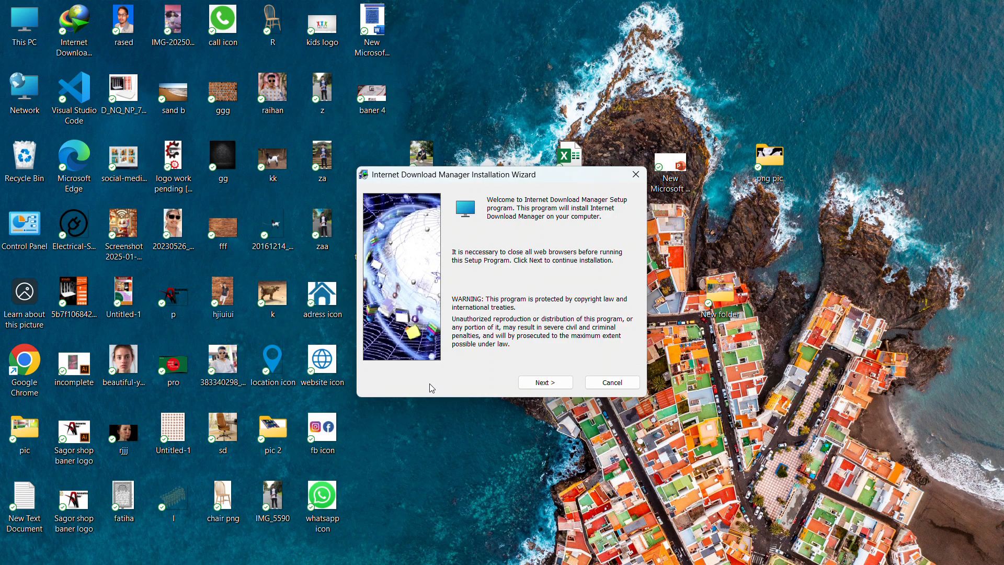
- Accept the license agreement, install Internet Download Manager in the default folder with a desktop icon, and finish the wizard
{"action": "left_click", "coordinate": [552, 392]}
{"action": "left_click", "coordinate": [491, 385]}
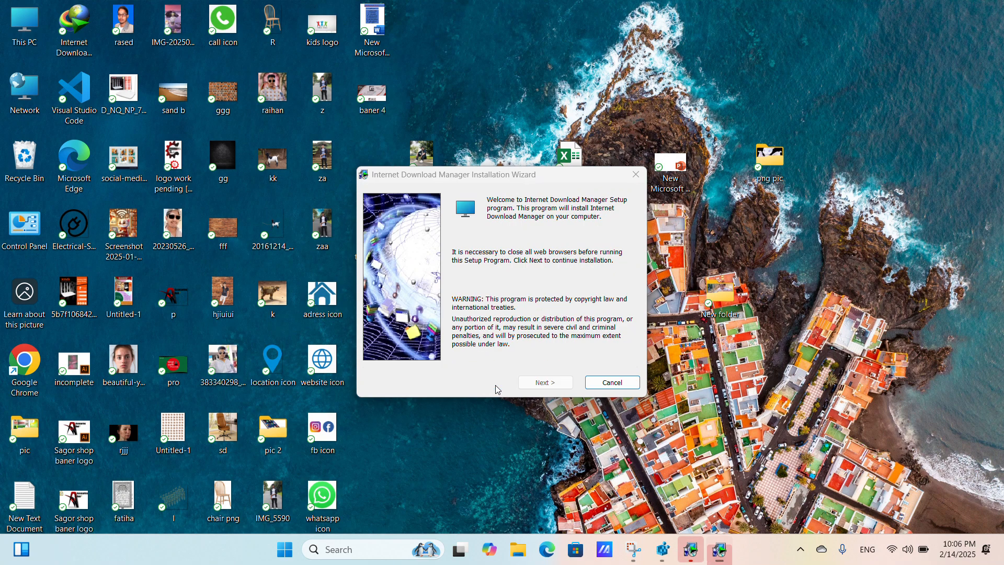
{"action": "left_click", "coordinate": [544, 383]}
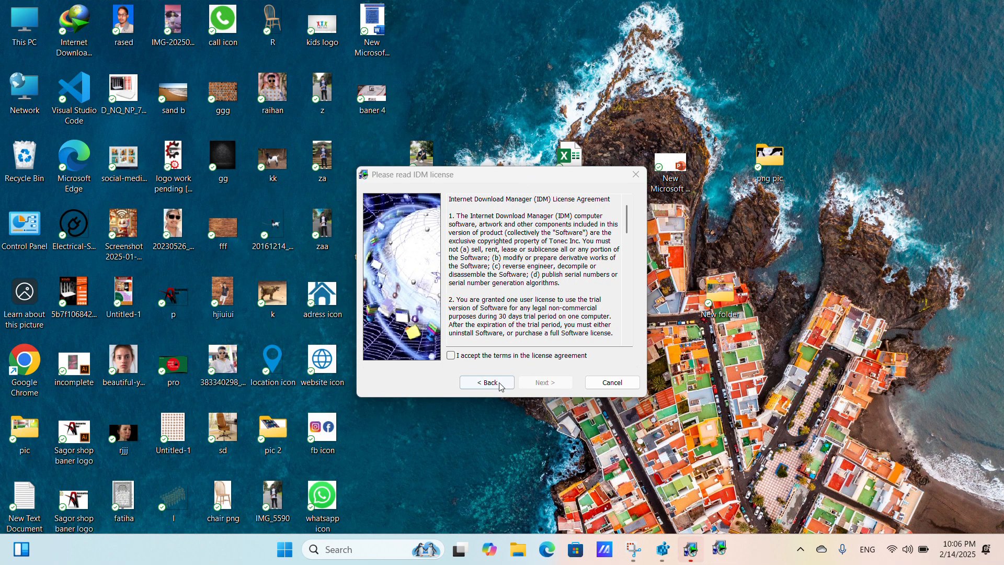
{"action": "left_click", "coordinate": [451, 356]}
{"action": "left_click", "coordinate": [543, 382]}
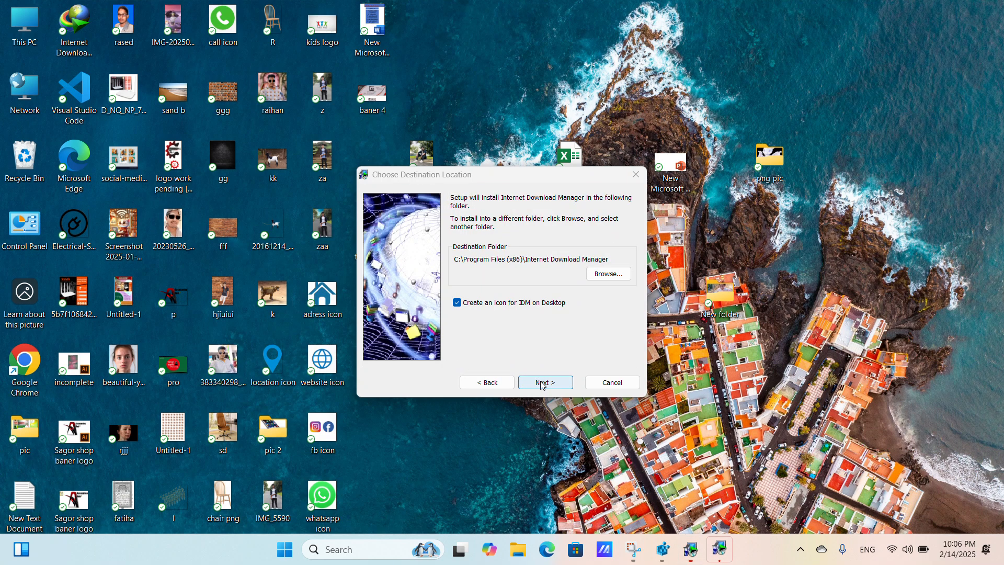
{"action": "left_click", "coordinate": [542, 383]}
{"action": "left_click", "coordinate": [543, 383]}
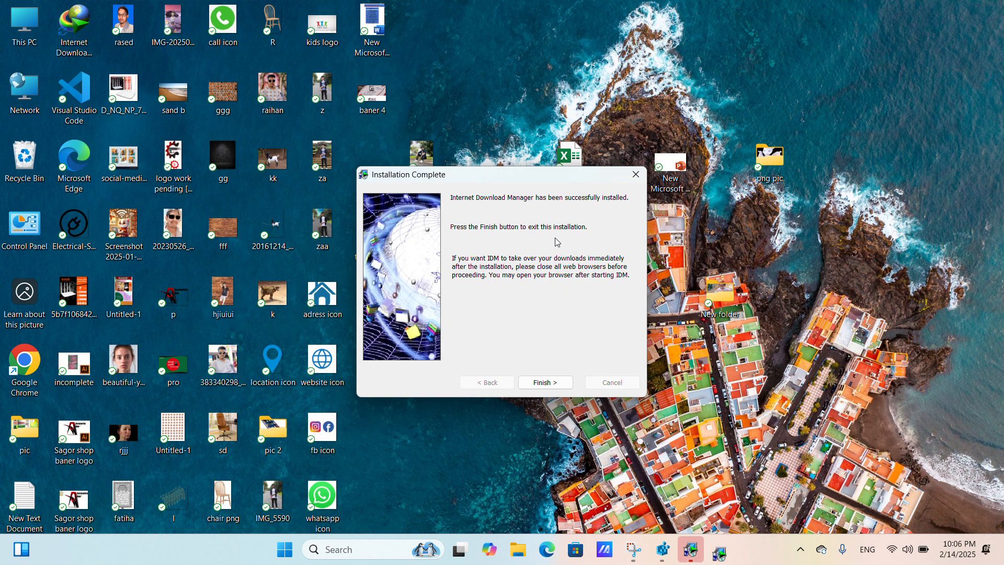
{"action": "left_click", "coordinate": [555, 383]}
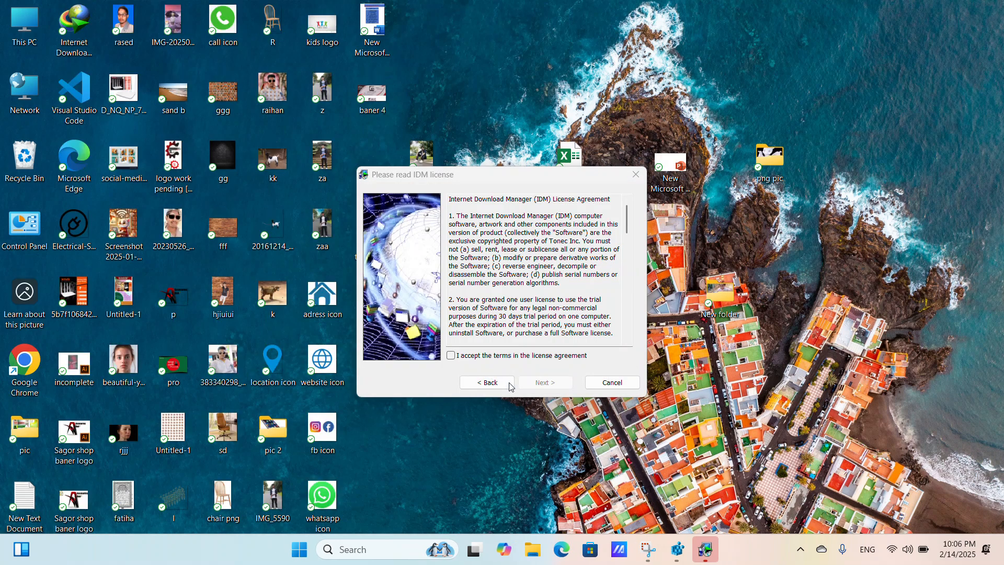
- Accept the license in the second setup wizard and start another installation in the default destination folder
{"action": "left_click", "coordinate": [451, 355]}
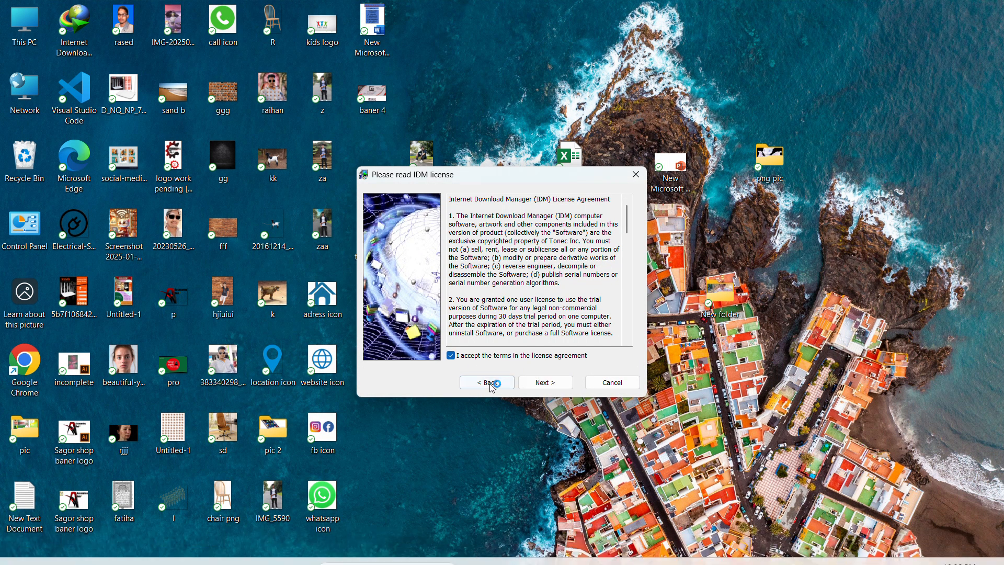
{"action": "left_click", "coordinate": [556, 383]}
{"action": "left_click", "coordinate": [556, 383]}
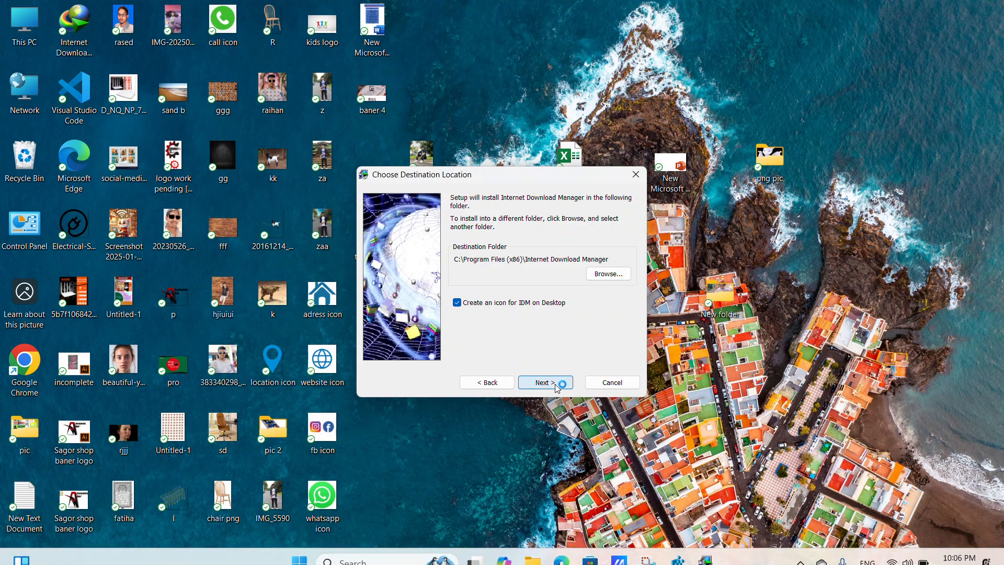
{"action": "left_click", "coordinate": [556, 384]}
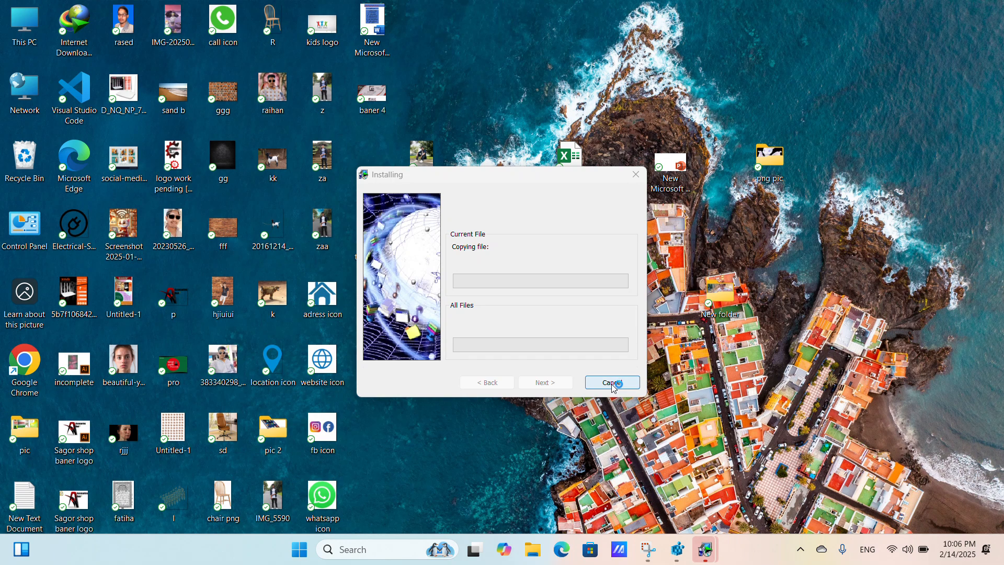
- Close Registry Editor, and resume the Internet Download Manager setup after asking to cancel it
{"action": "mouse_move", "coordinate": [678, 549]}
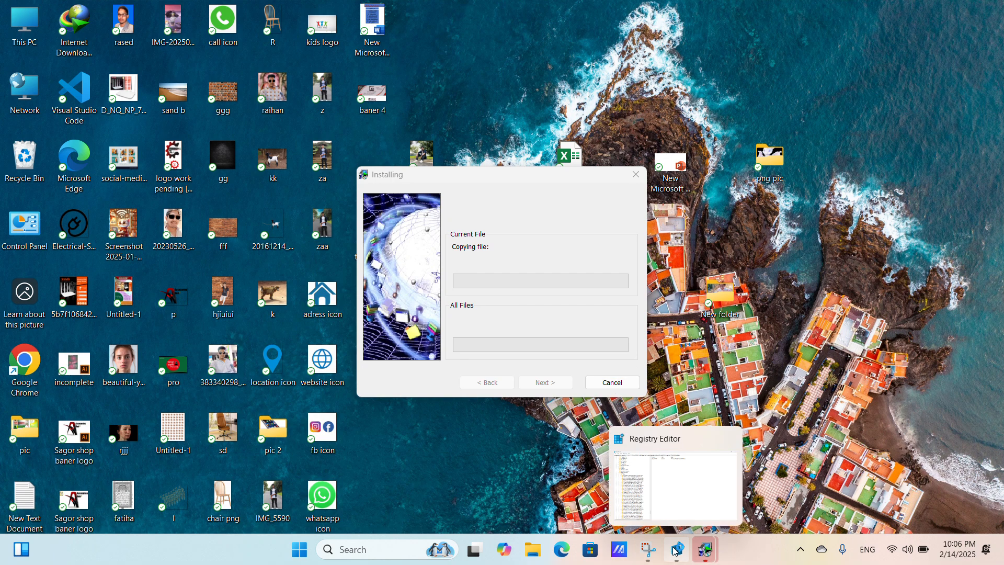
{"action": "left_click", "coordinate": [731, 436]}
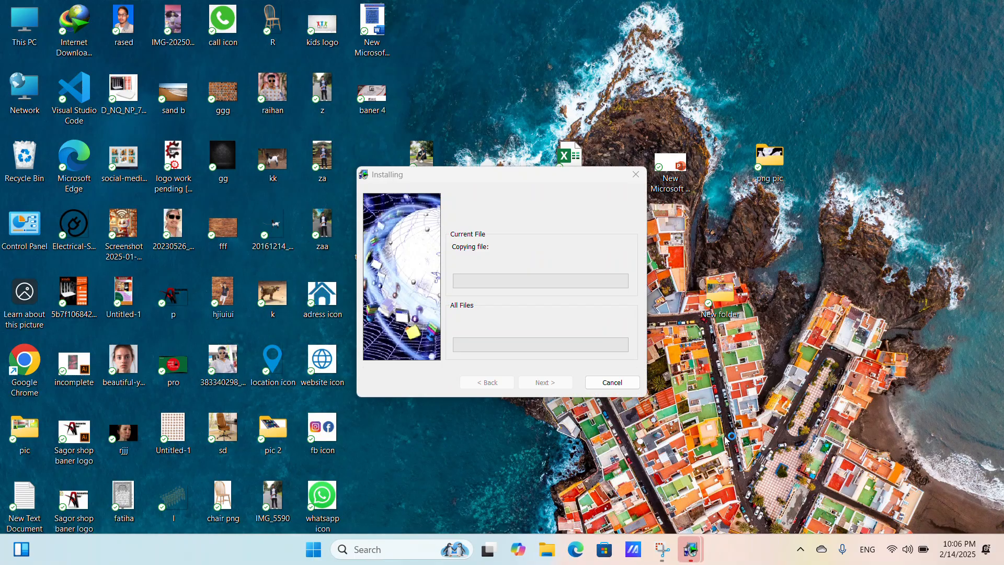
{"action": "mouse_move", "coordinate": [665, 553]}
{"action": "left_click", "coordinate": [612, 384]}
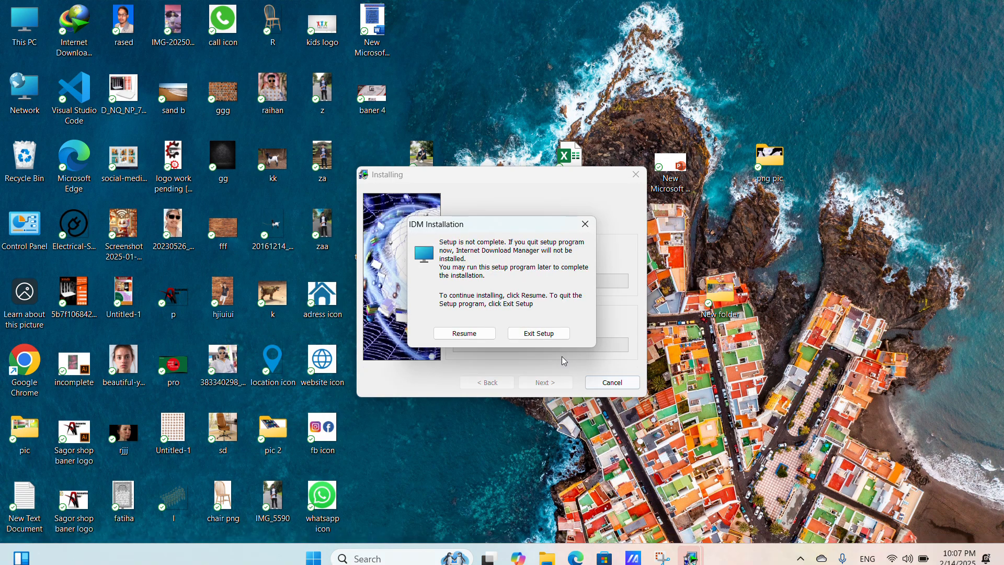
{"action": "left_click", "coordinate": [471, 337]}
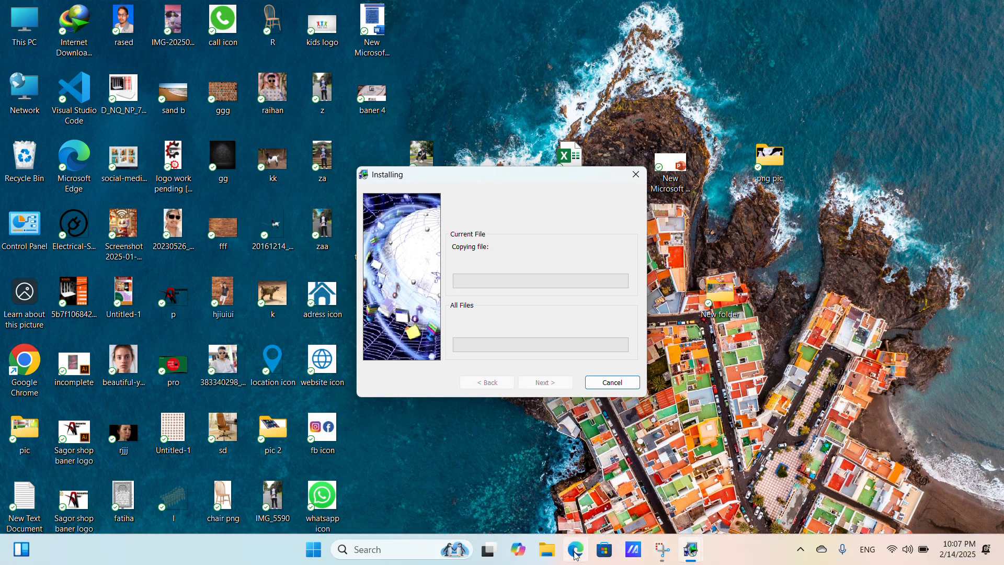
- Switch to Microsoft Edge, move the Internet Download Manager setup window aside and close it
{"action": "left_click", "coordinate": [576, 549]}
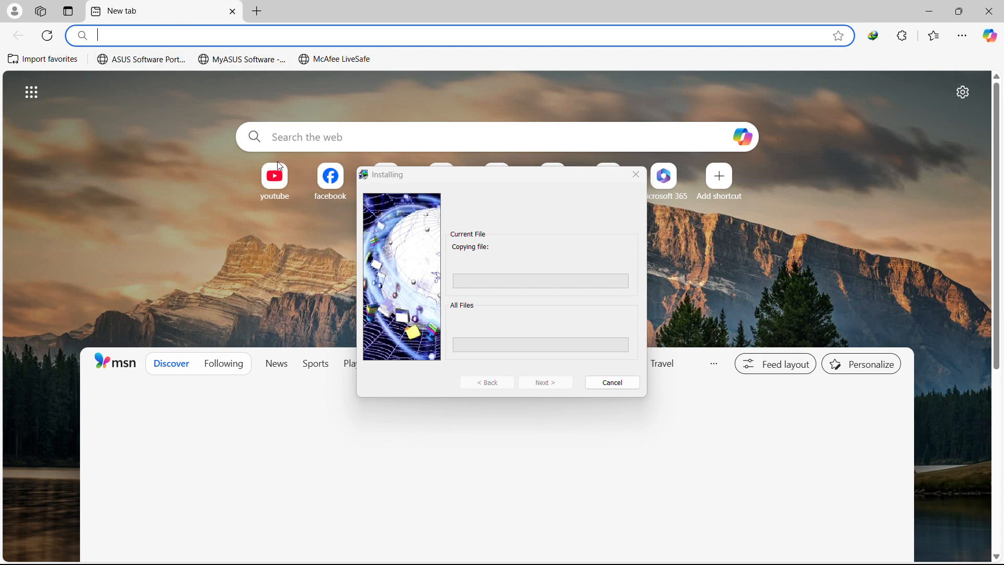
{"action": "left_click_drag", "start_coordinate": [502, 177], "coordinate": [745, 237]}
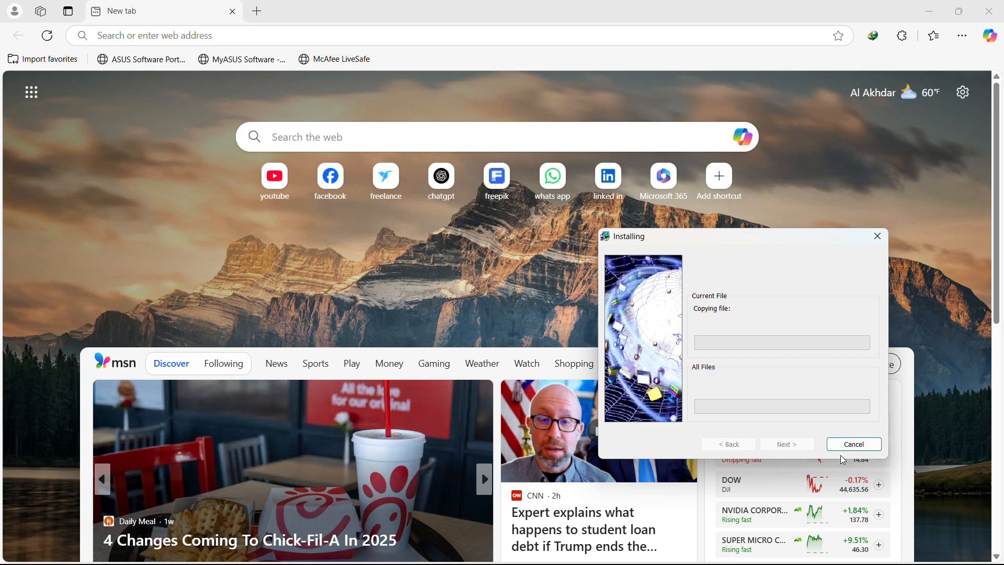
{"action": "left_click", "coordinate": [878, 236]}
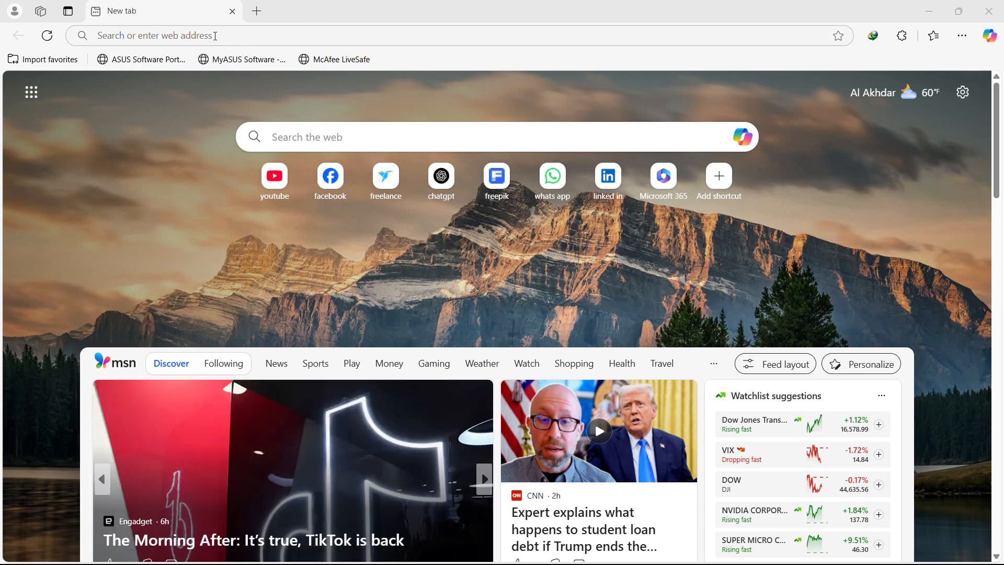
- Open the Freepik website and go to its Business card mockups category
{"action": "left_click", "coordinate": [175, 32]}
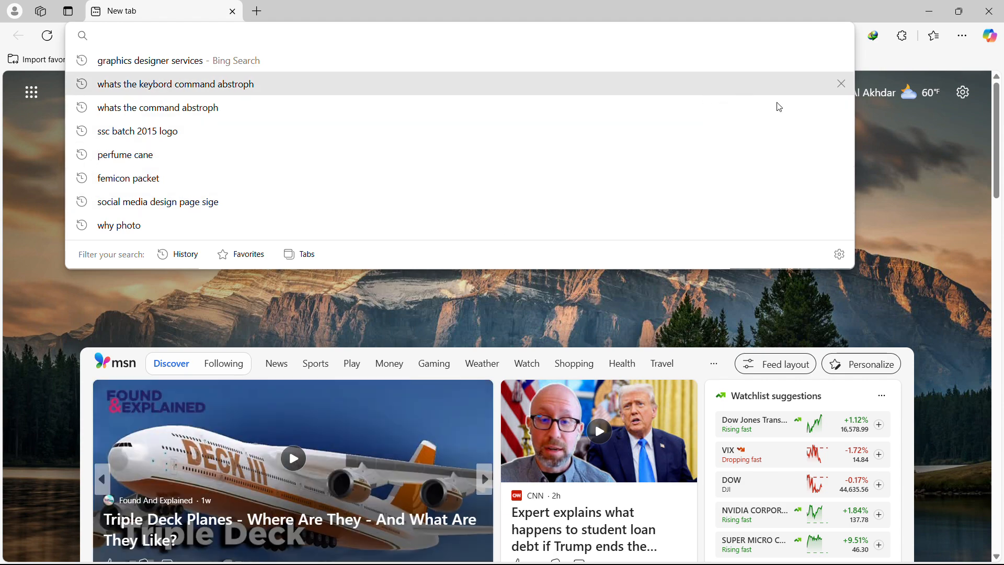
{"action": "left_click", "coordinate": [914, 171]}
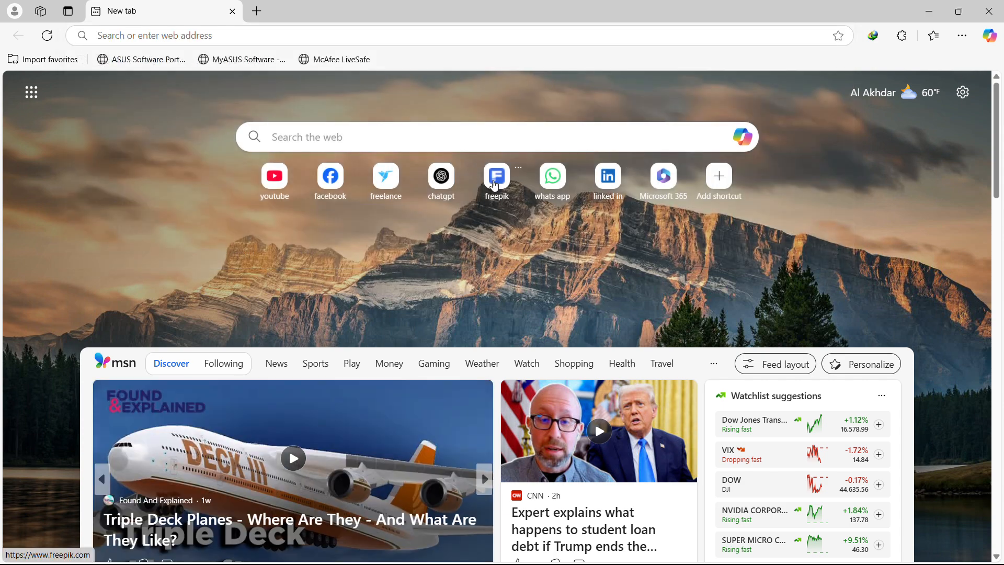
{"action": "left_click", "coordinate": [509, 195]}
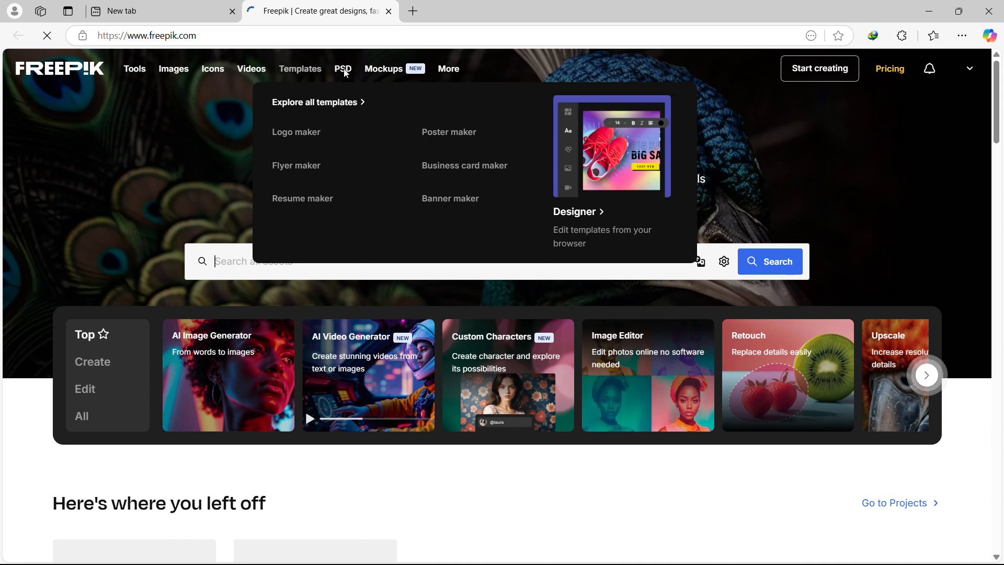
{"action": "mouse_move", "coordinate": [388, 69]}
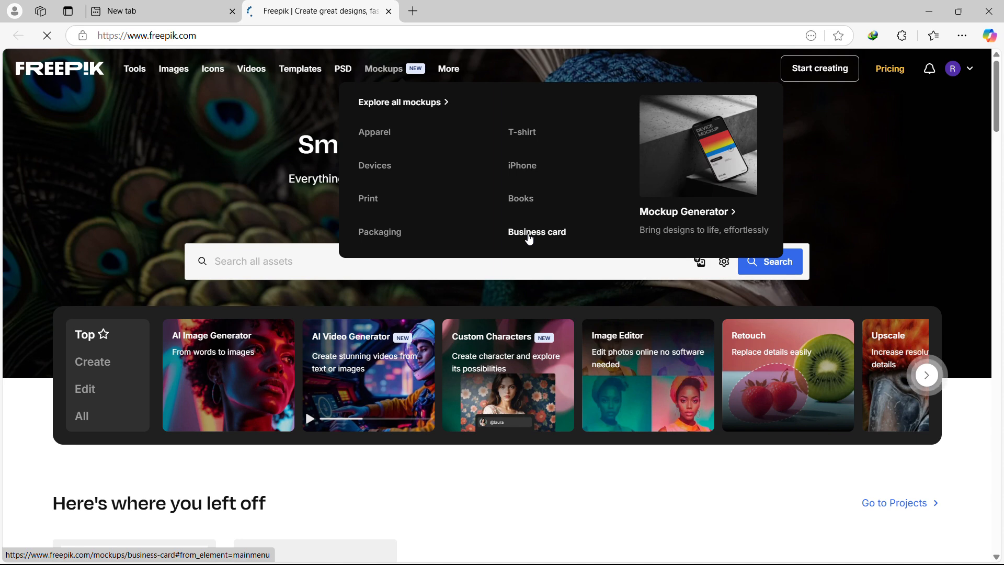
{"action": "left_click", "coordinate": [518, 230]}
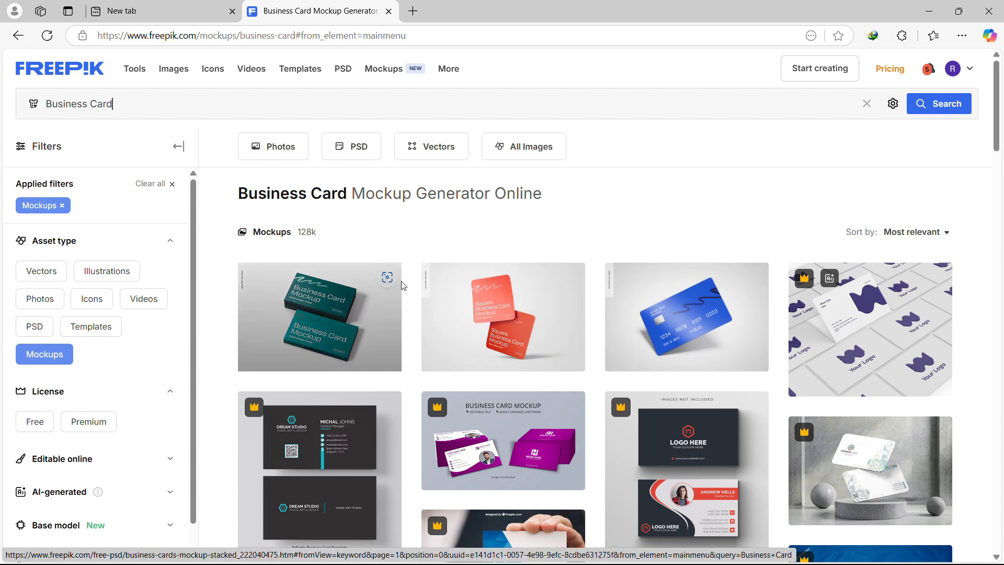
- Browse the business card mockups, request the download of the free blue credit card mockup, and dismiss the Internet Download Manager trial notice
{"action": "scroll", "coordinate": [589, 359], "scroll_direction": "down", "scroll_amount": 5}
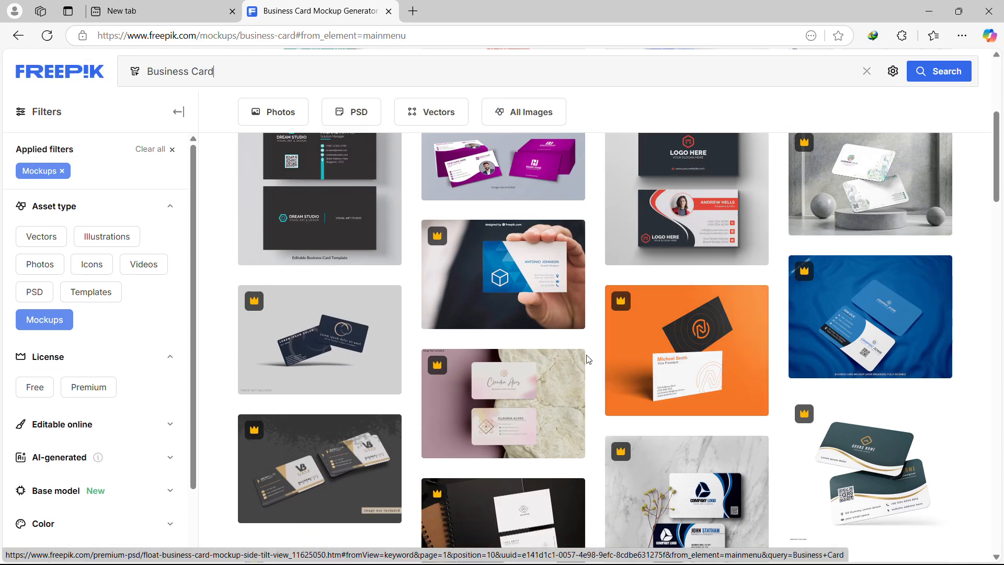
{"action": "scroll", "coordinate": [589, 359], "scroll_direction": "down", "scroll_amount": 15}
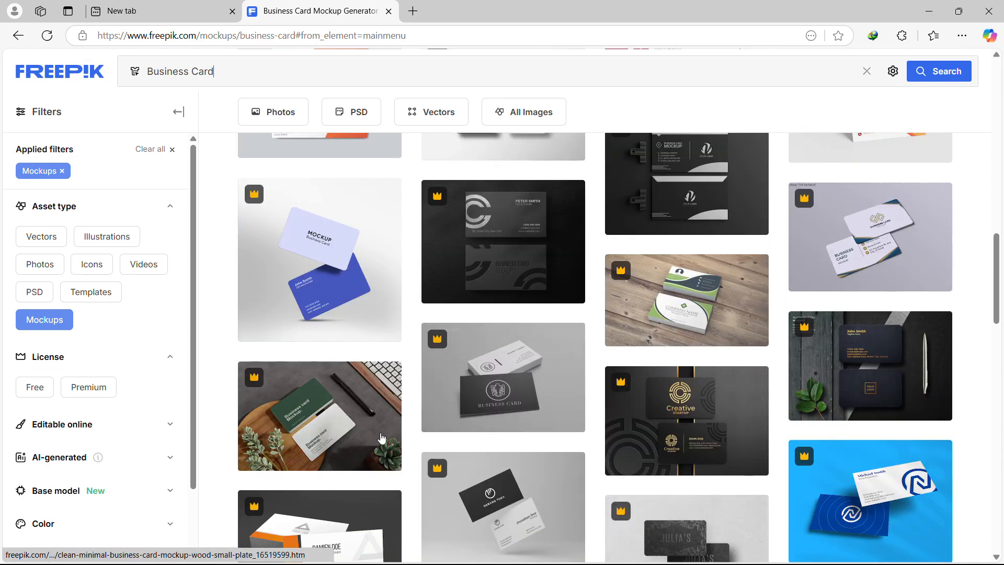
{"action": "scroll", "coordinate": [382, 439], "scroll_direction": "down", "scroll_amount": 10}
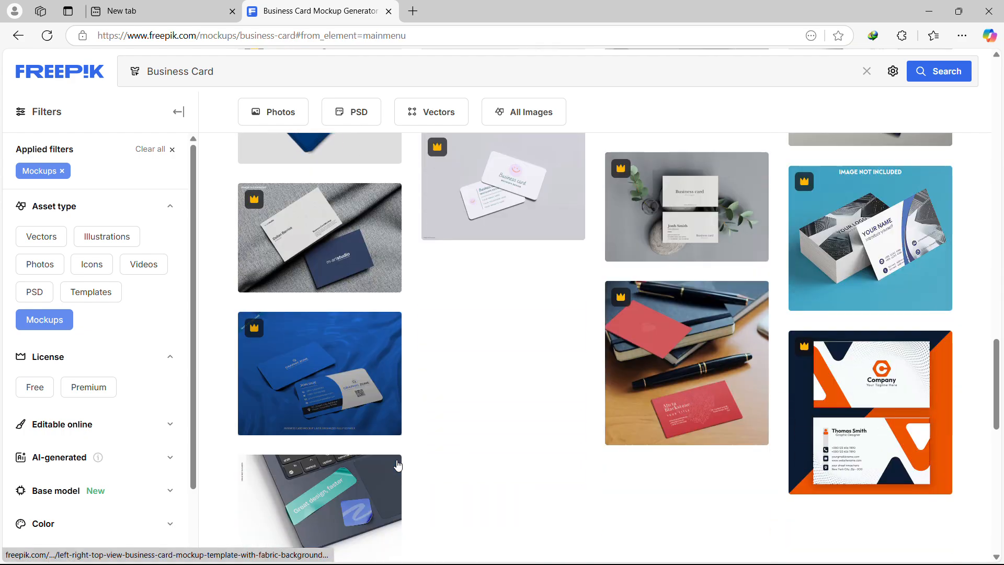
{"action": "scroll", "coordinate": [453, 446], "scroll_direction": "down", "scroll_amount": 10}
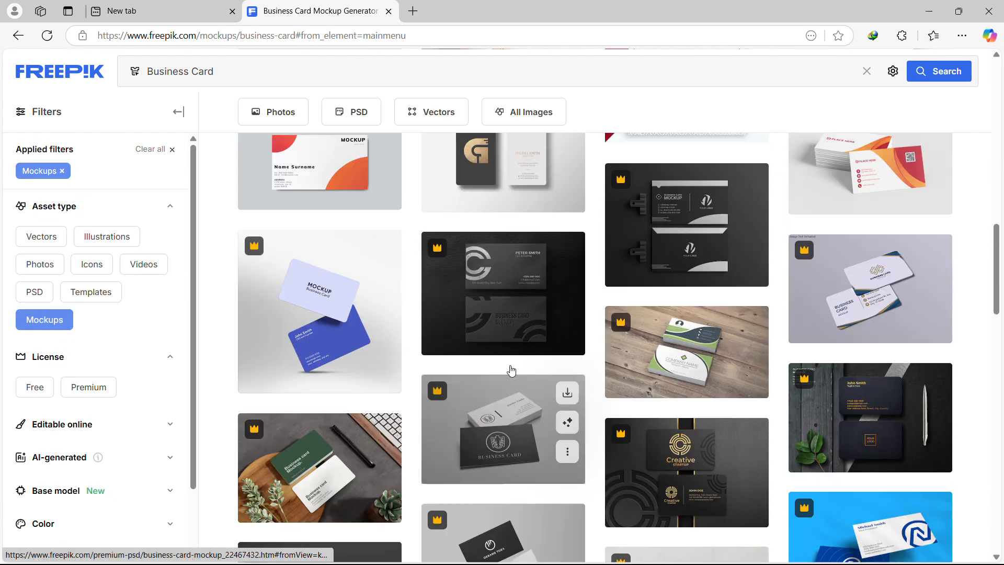
{"action": "scroll", "coordinate": [512, 371], "scroll_direction": "up", "scroll_amount": 20}
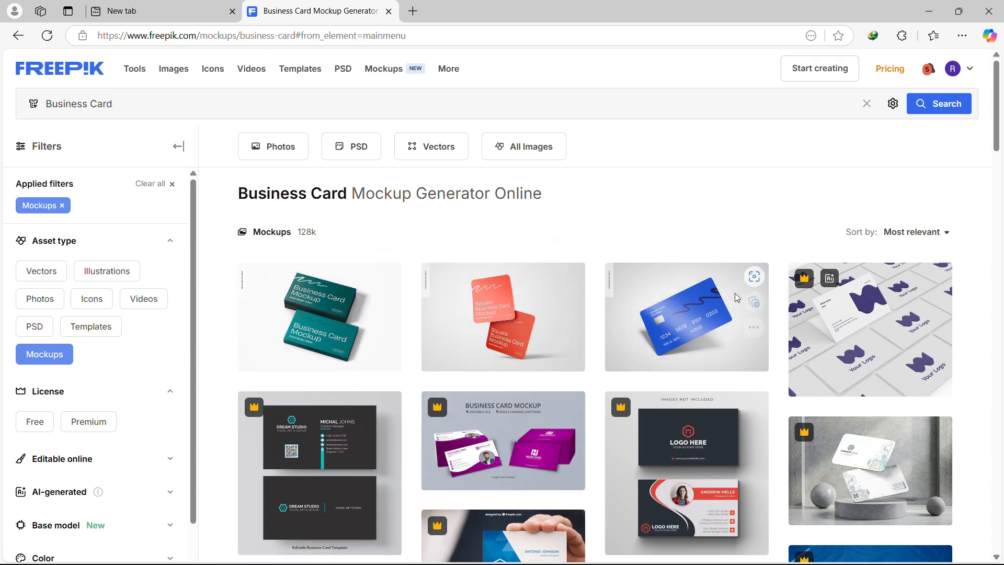
{"action": "left_click", "coordinate": [675, 319]}
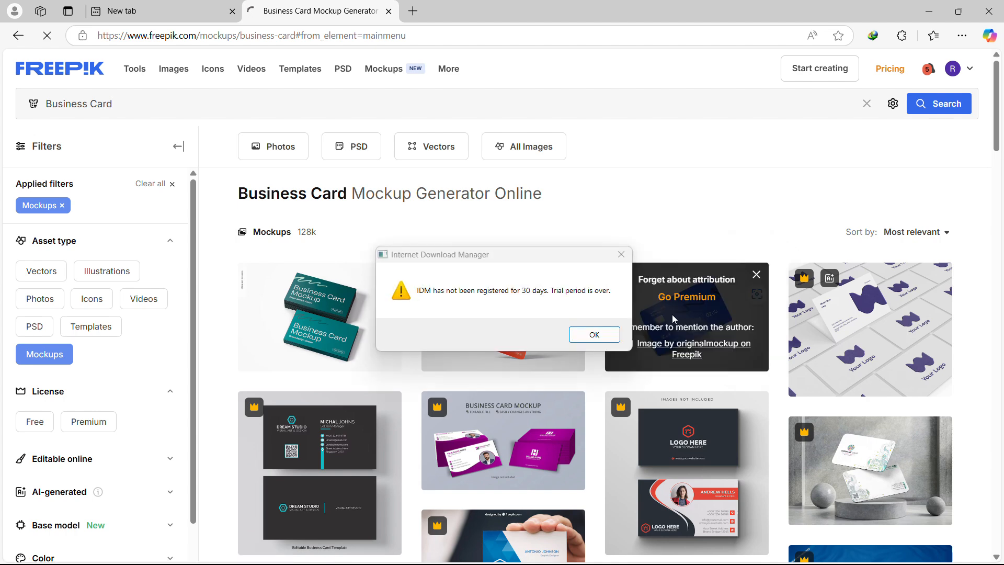
{"action": "left_click", "coordinate": [594, 334]}
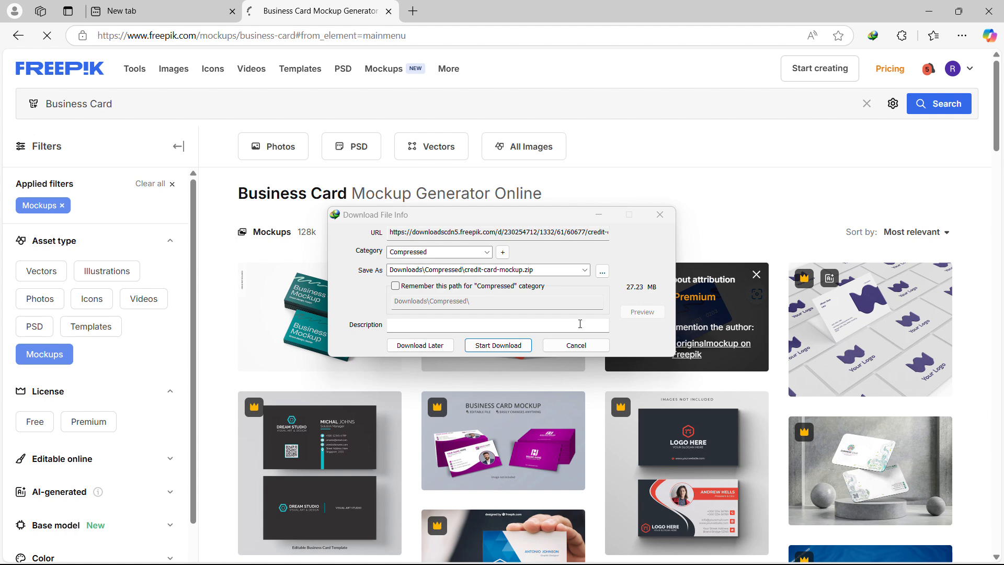
- Start downloading credit-card-mockup.zip to Downloads\Compressed, dismissing the trial notice and cancelling the registration form
{"action": "left_click", "coordinate": [499, 346]}
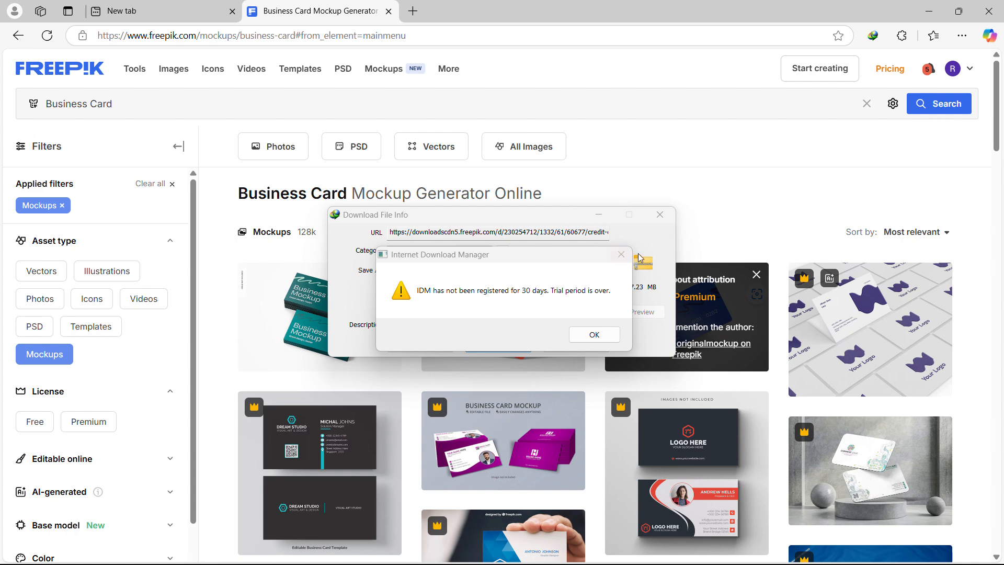
{"action": "left_click", "coordinate": [620, 256]}
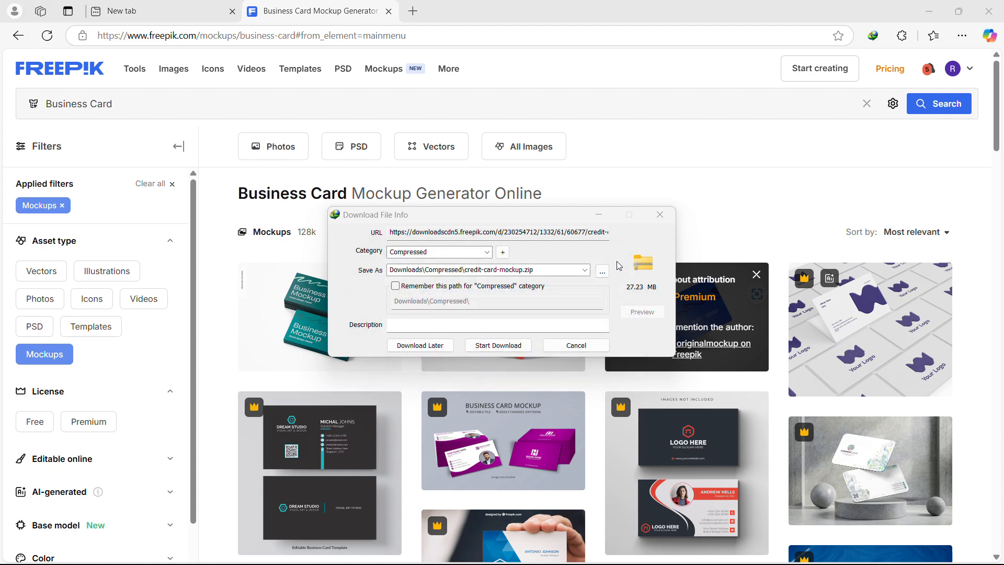
{"action": "left_click", "coordinate": [498, 345]}
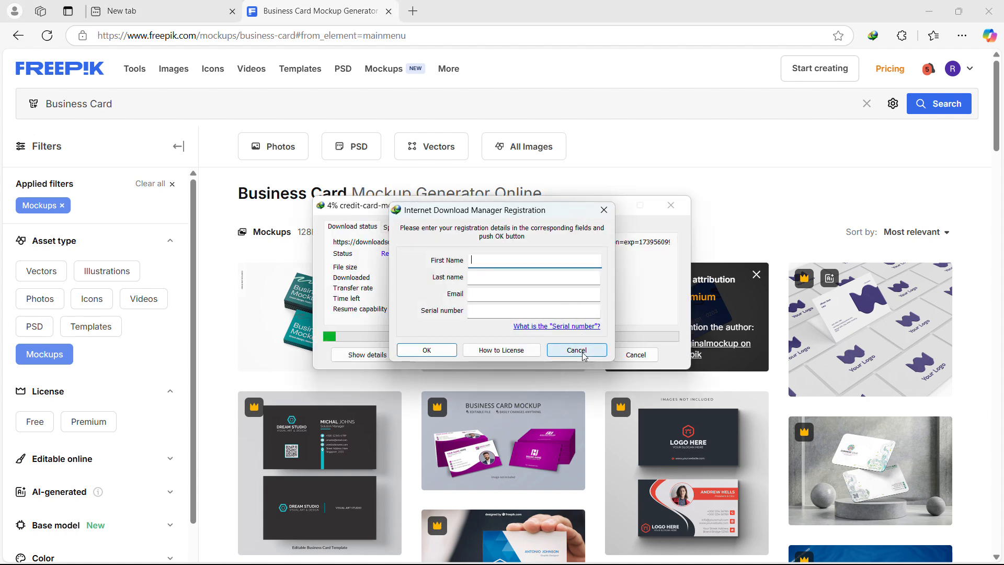
{"action": "left_click", "coordinate": [584, 356]}
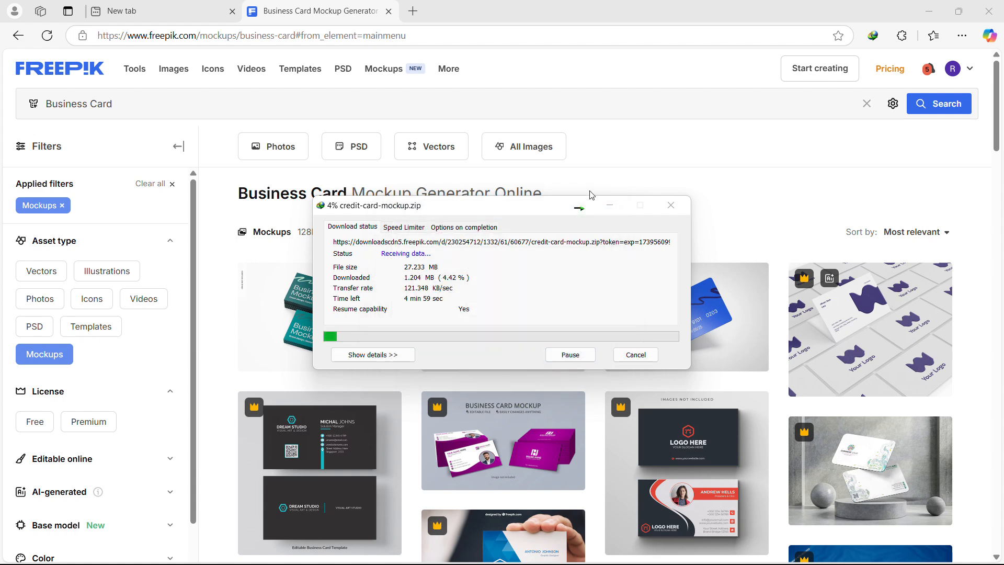